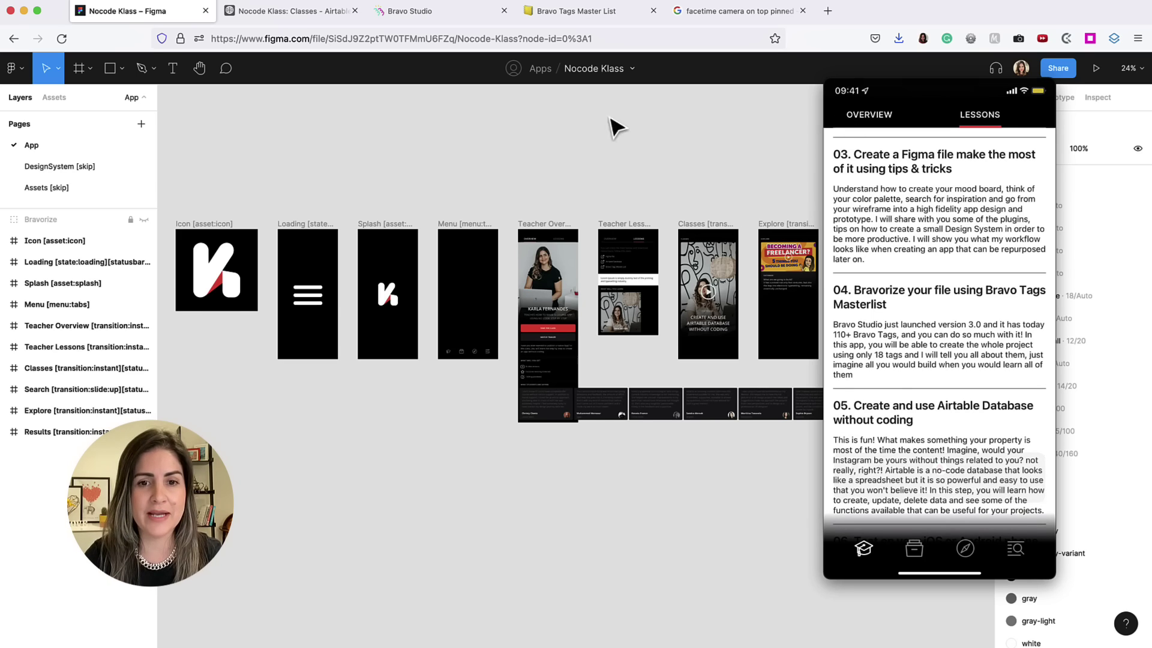
pyautogui.scroll(1, 329, 405)
pyautogui.hscroll(3, 329, 406)
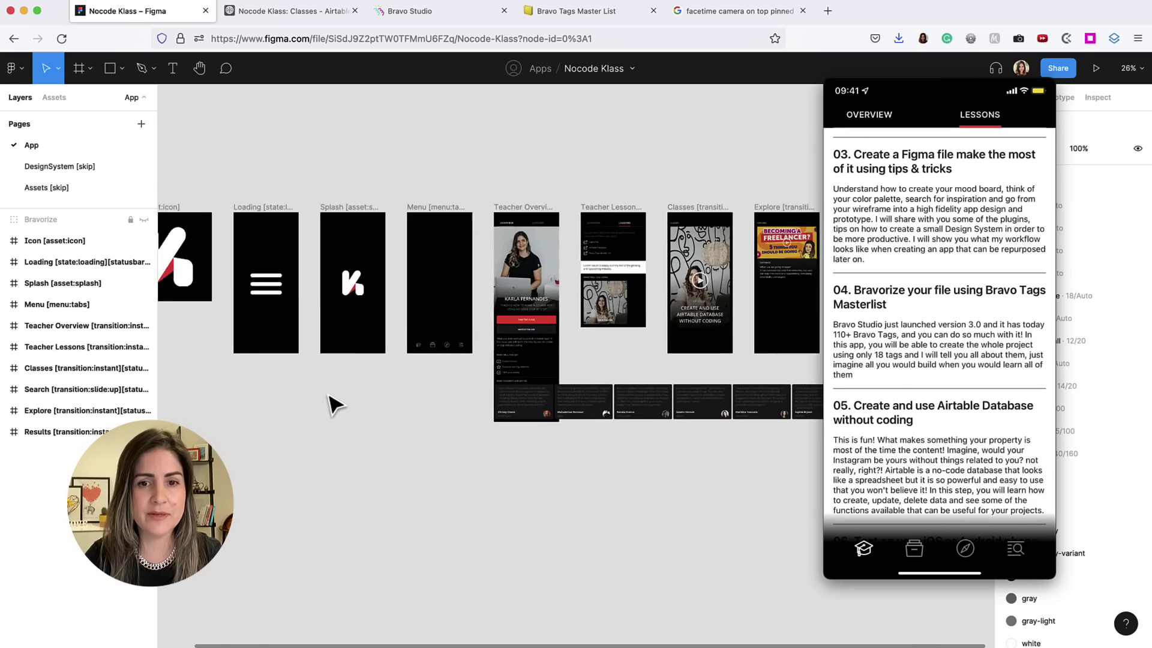
pyautogui.scroll(1, 329, 405)
pyautogui.scroll(1, 329, 406)
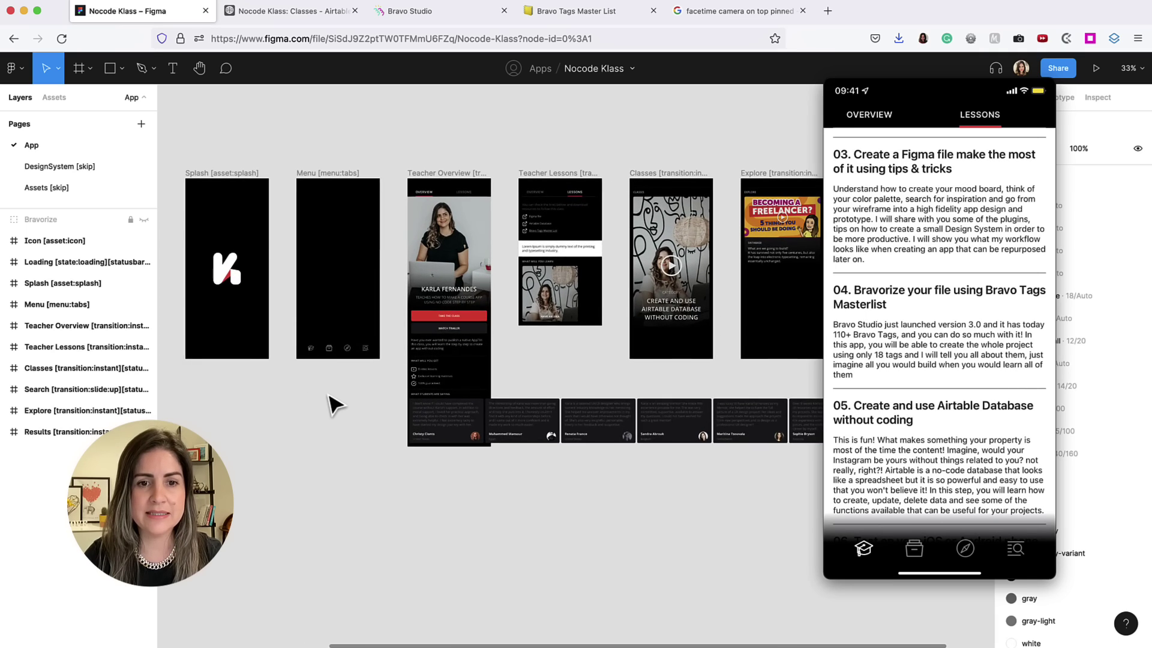
pyautogui.scroll(1, 332, 406)
pyautogui.scroll(1, 337, 404)
pyautogui.scroll(1, 338, 403)
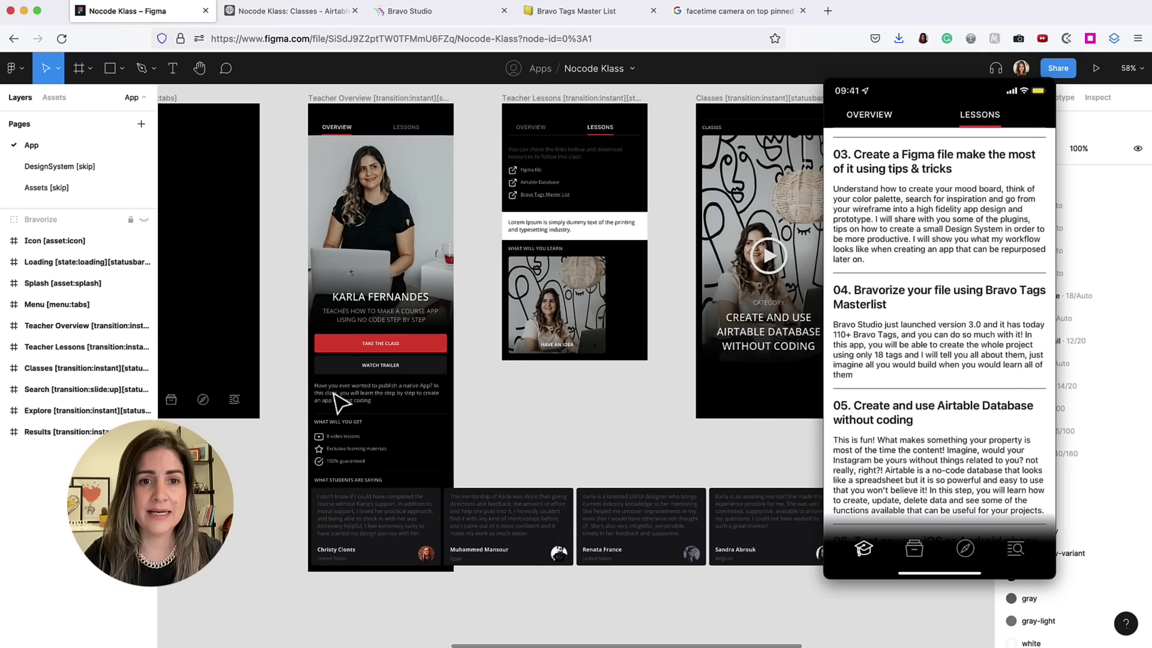
pyautogui.scroll(1, 338, 404)
pyautogui.scroll(1, 338, 403)
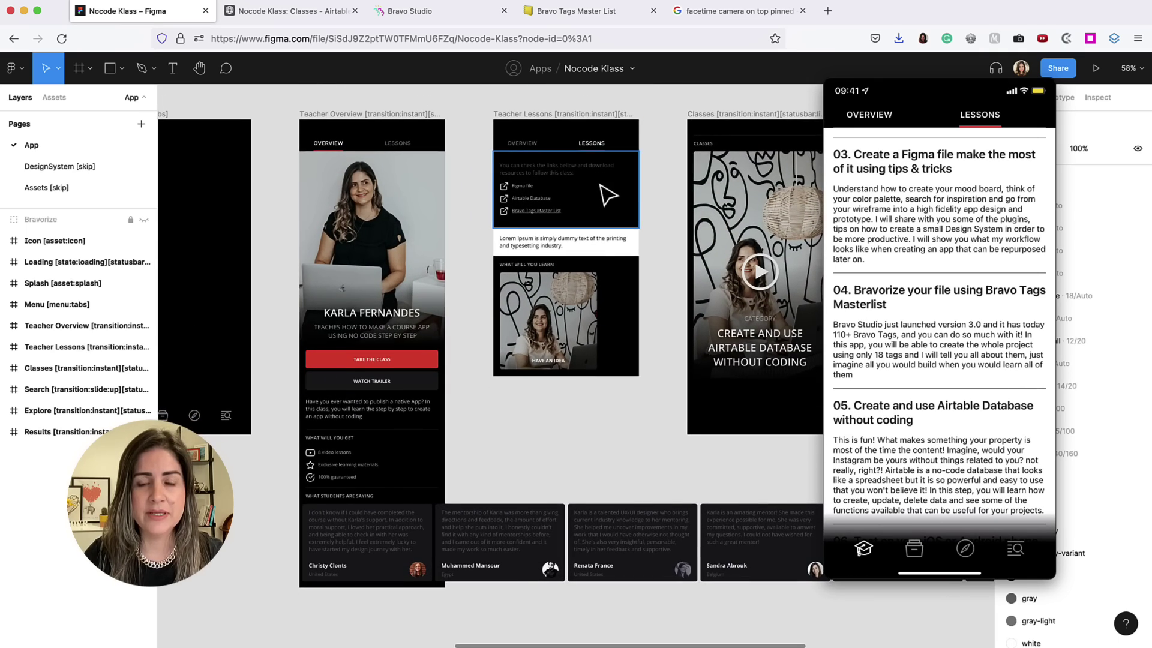
pyautogui.hscroll(2, 604, 192)
pyautogui.hscroll(2, 606, 194)
pyautogui.scroll(-1, 604, 193)
pyautogui.hscroll(1, 605, 194)
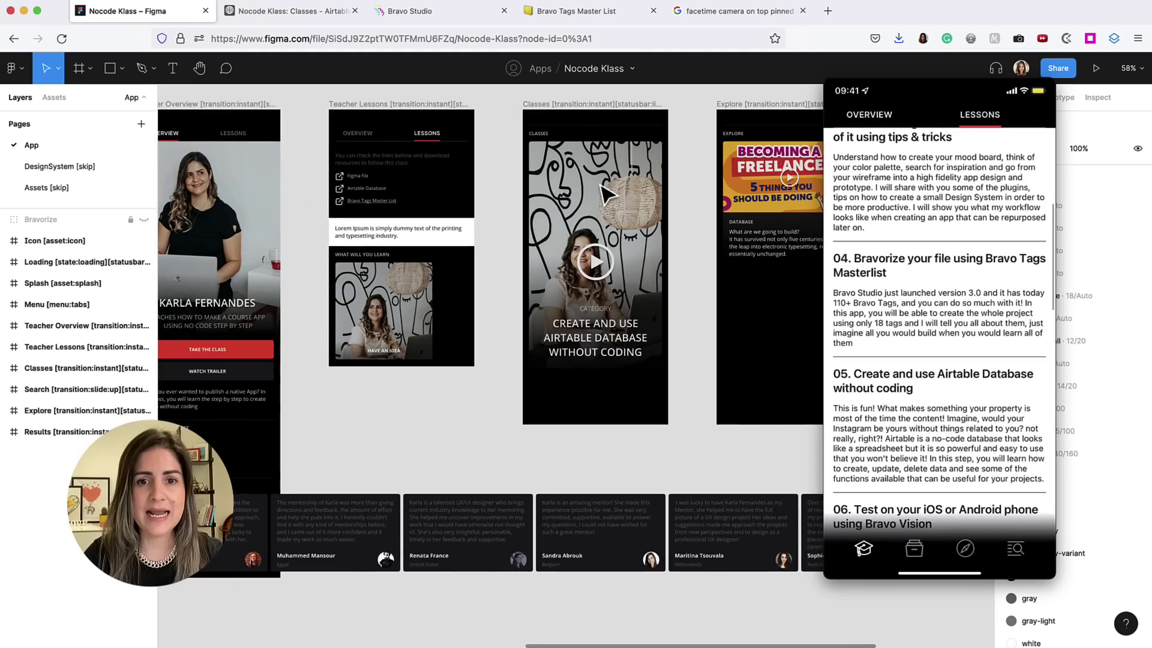
pyautogui.hscroll(3, 608, 193)
pyautogui.hscroll(2, 611, 194)
pyautogui.hscroll(2, 608, 193)
pyautogui.hscroll(1, 606, 193)
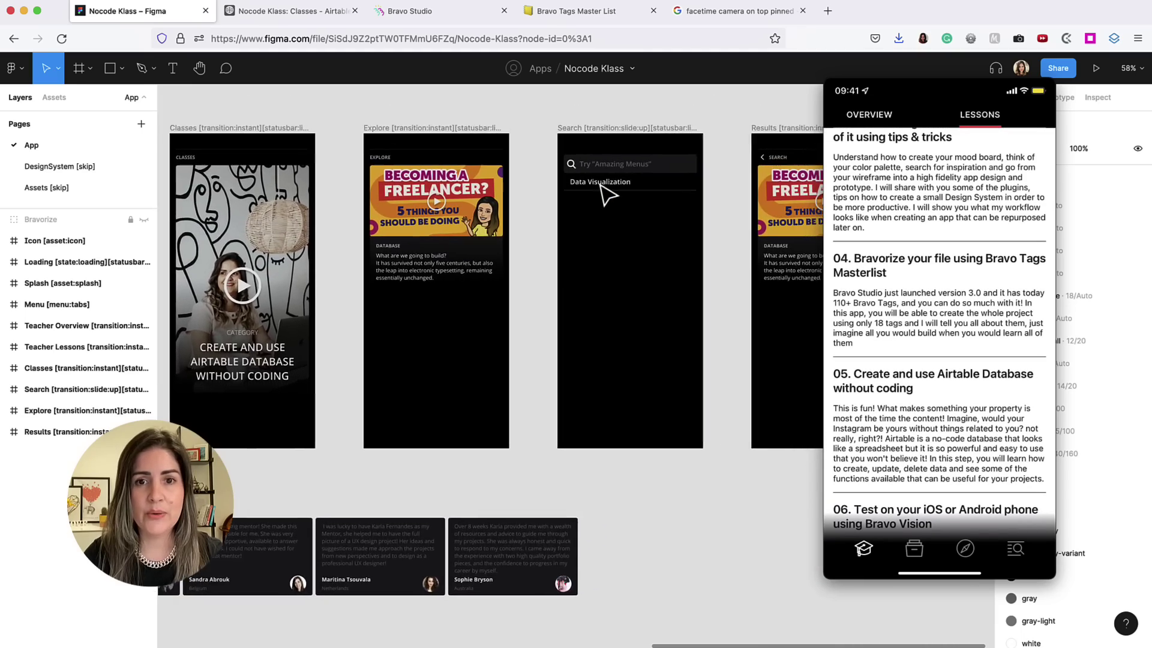
pyautogui.hscroll(2, 606, 193)
pyautogui.hscroll(3, 605, 193)
pyautogui.hscroll(-2, 604, 192)
pyautogui.hscroll(-3, 605, 193)
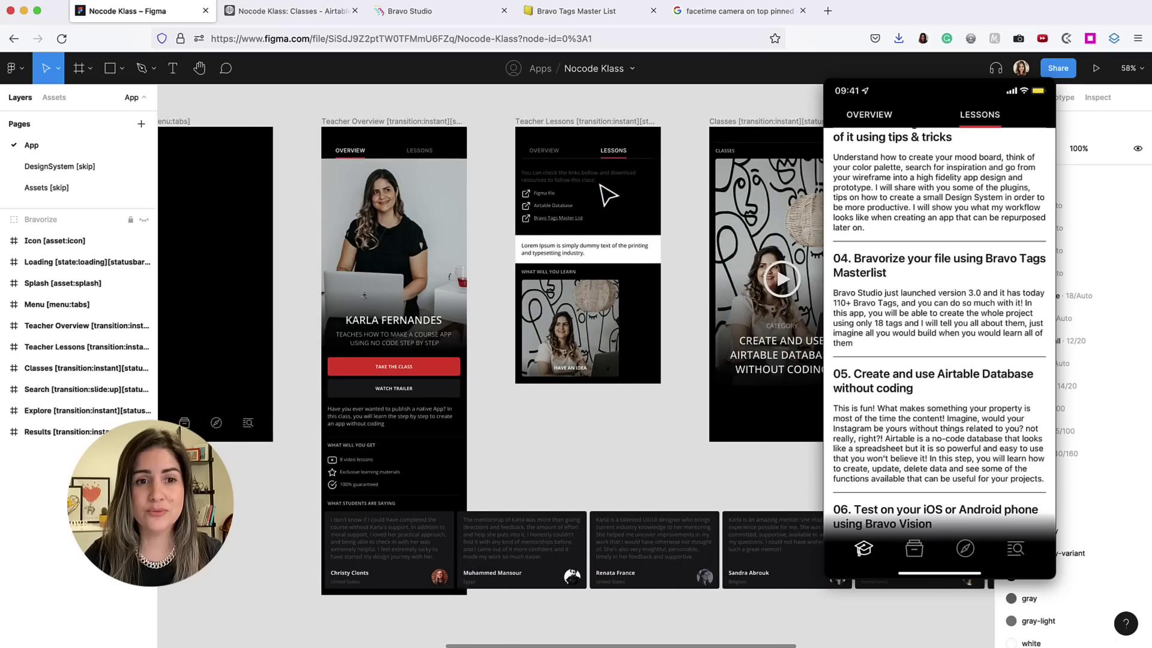
pyautogui.hscroll(-3, 605, 194)
pyautogui.hscroll(-2, 606, 194)
pyautogui.hscroll(3, 604, 192)
pyautogui.hscroll(2, 605, 194)
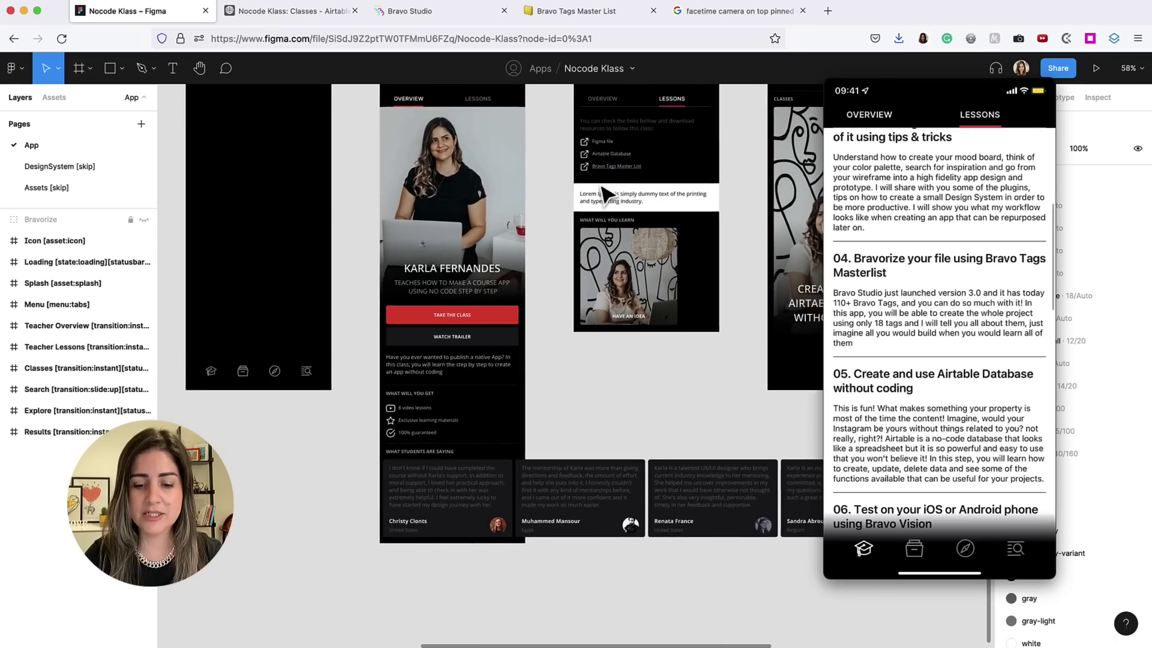
pyautogui.hscroll(1, 607, 194)
pyautogui.hscroll(2, 609, 195)
pyautogui.hscroll(1, 609, 194)
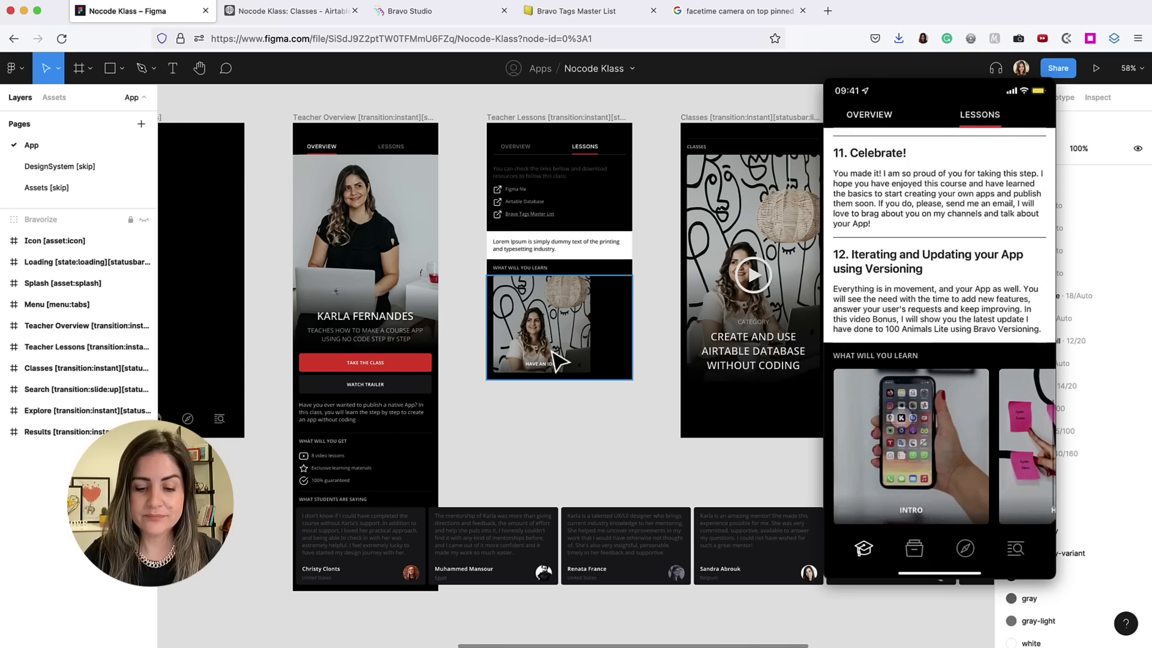
pyautogui.scroll(-2, 552, 352)
# Select the 375×268 modulosSlider image container in the Teacher Lessons frame.
pyautogui.click(575, 301)
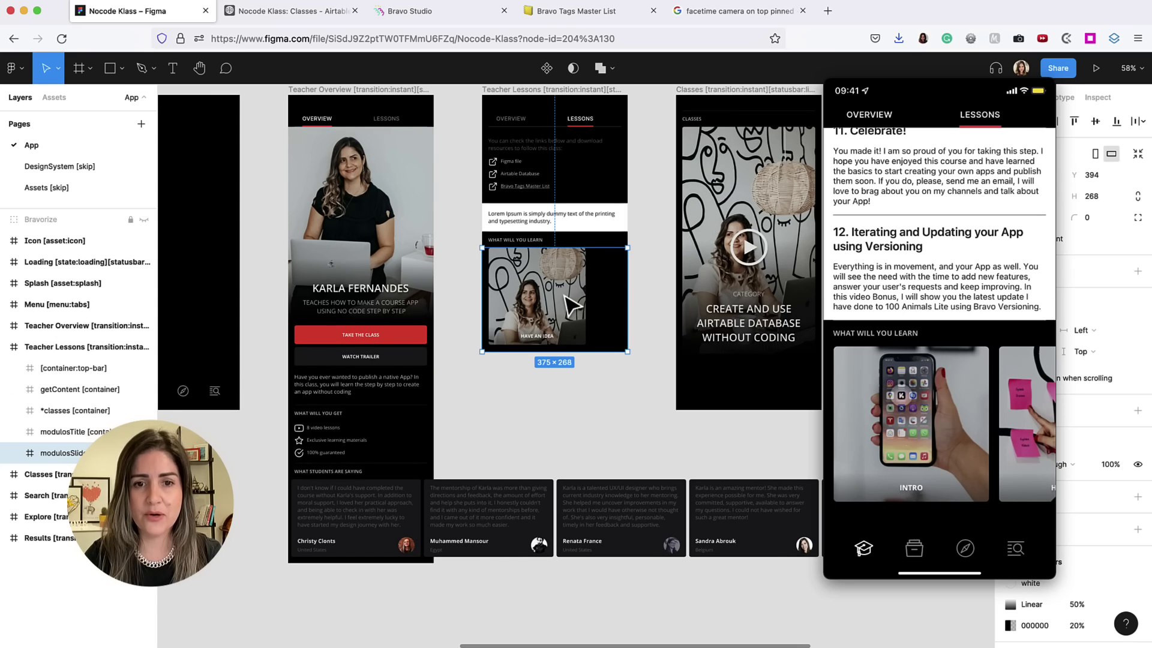
pyautogui.scroll(3, 569, 304)
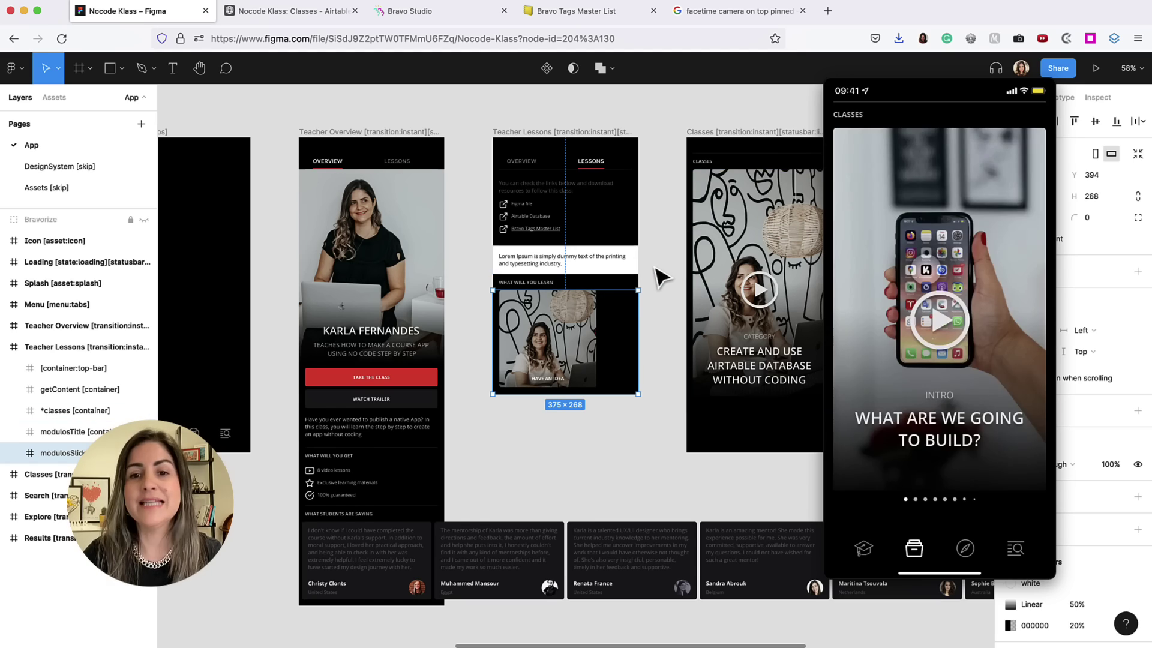
pyautogui.hscroll(2, 657, 270)
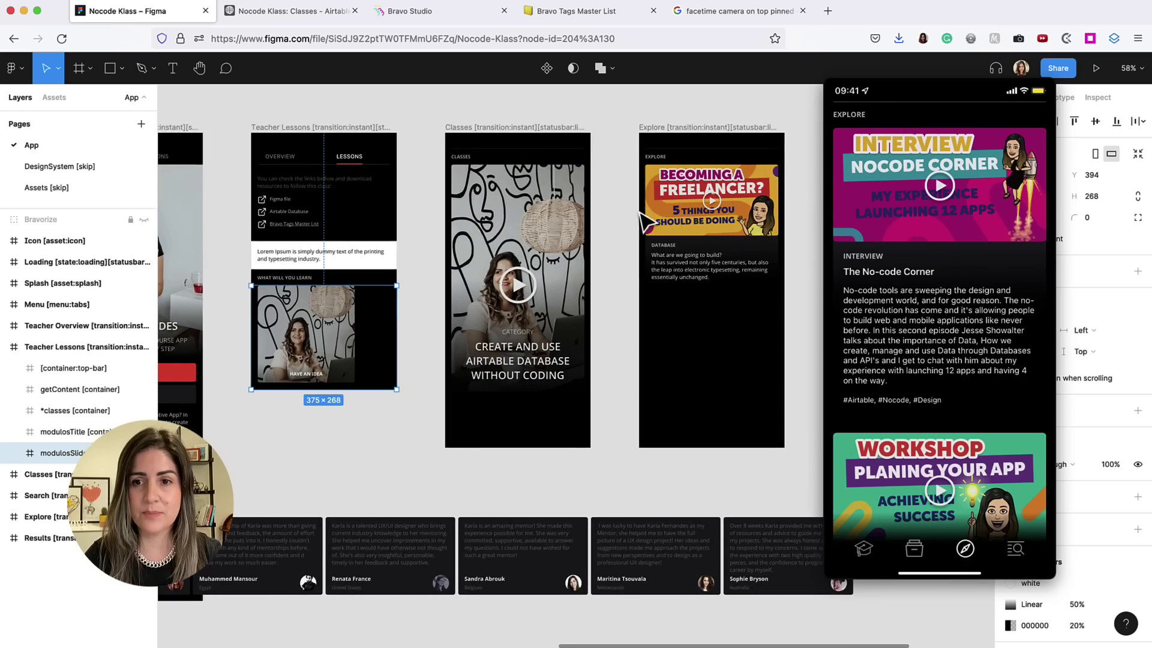
pyautogui.hscroll(4, 642, 219)
pyautogui.hscroll(1, 645, 219)
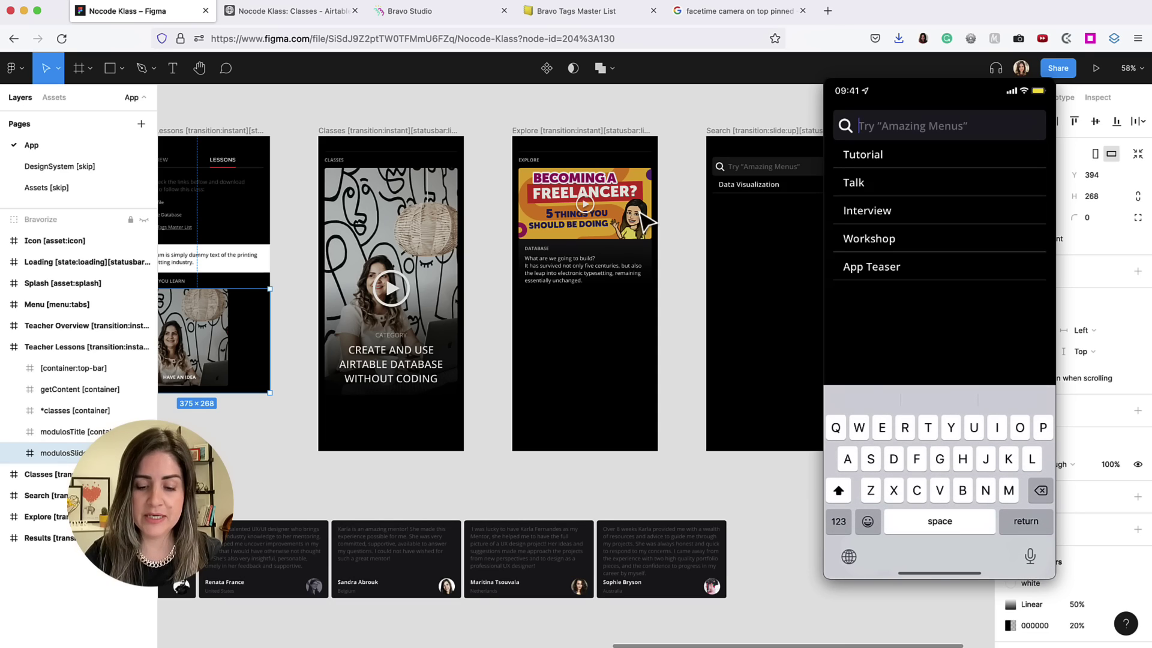
pyautogui.write('Fav')
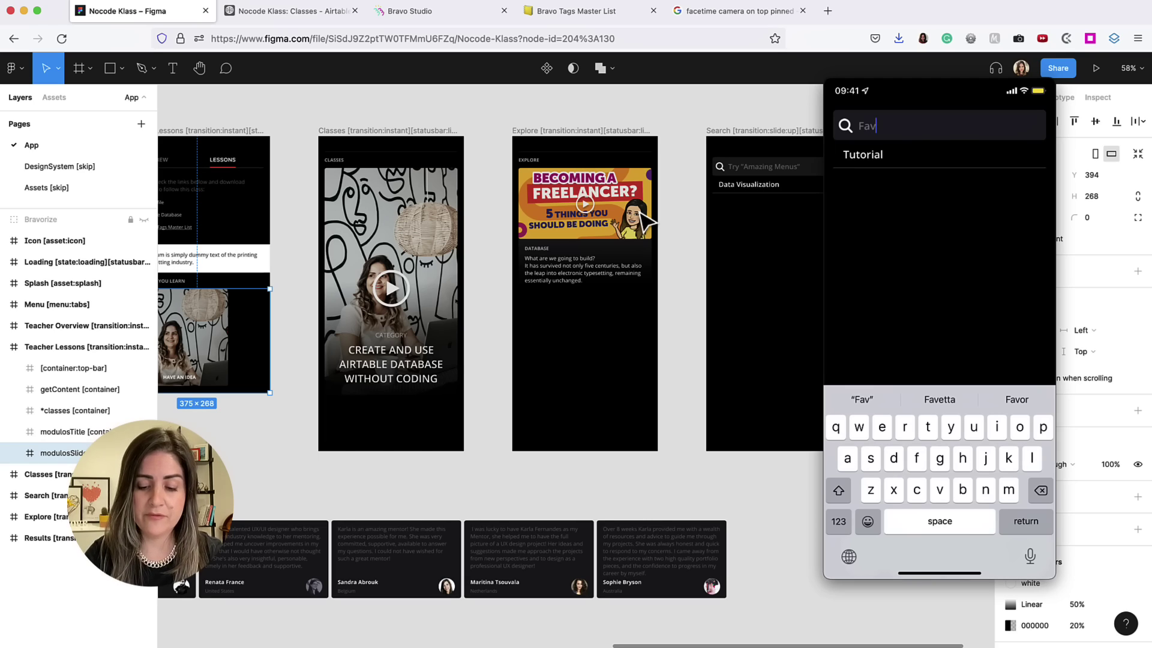
pyautogui.write('o')
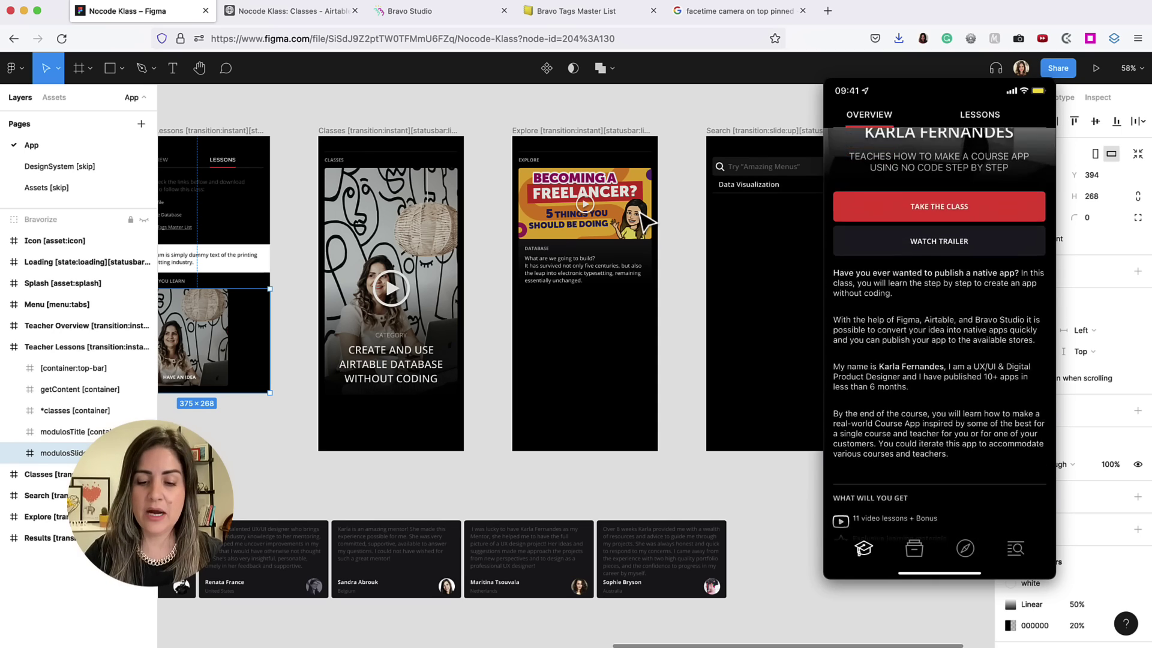
pyautogui.hscroll(-5, 442, 309)
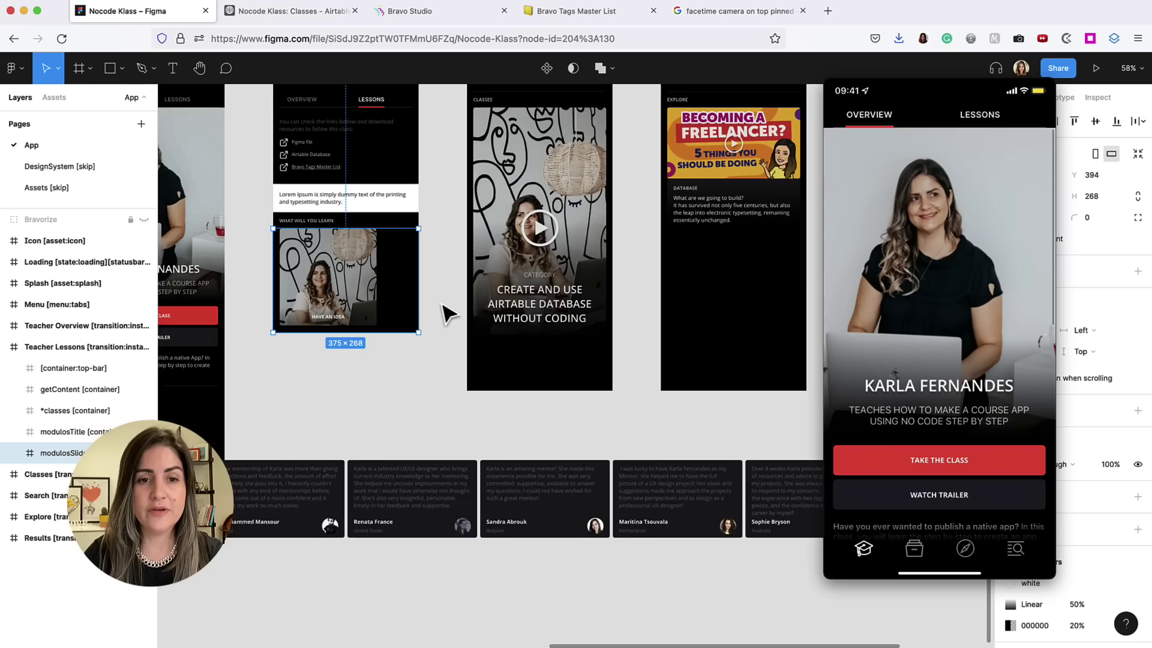
pyautogui.scroll(-2, 443, 309)
pyautogui.hscroll(-5, 321, 435)
# Select the 375×216 studentsSlider testimonial cards row in Teacher Overview.
pyautogui.click(291, 477)
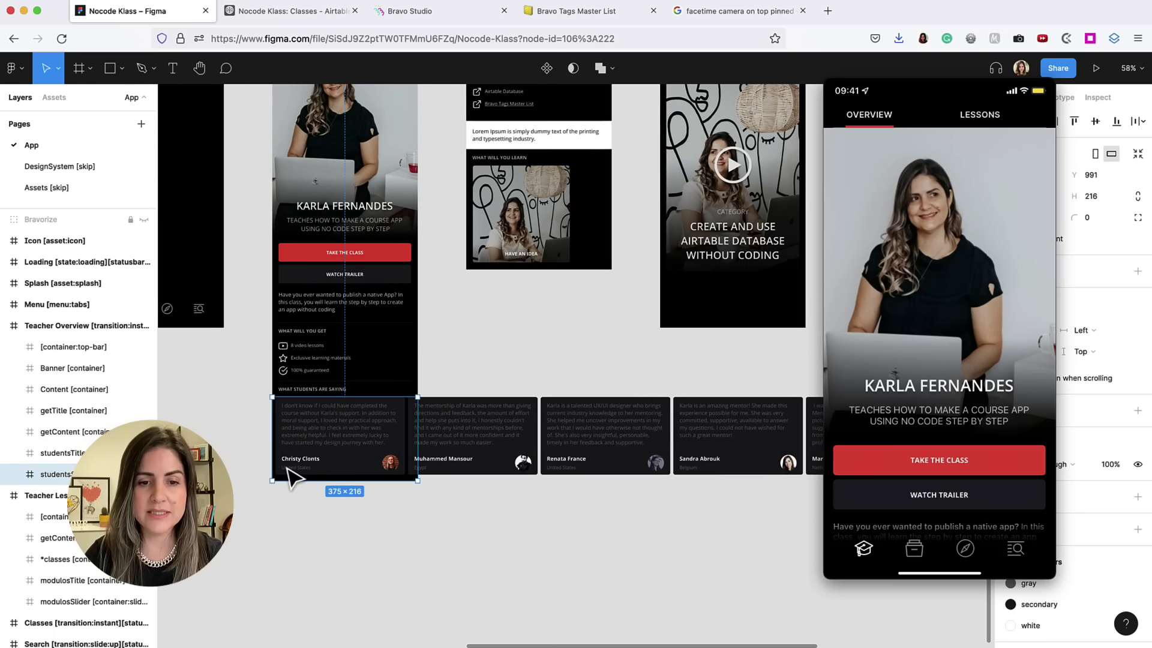